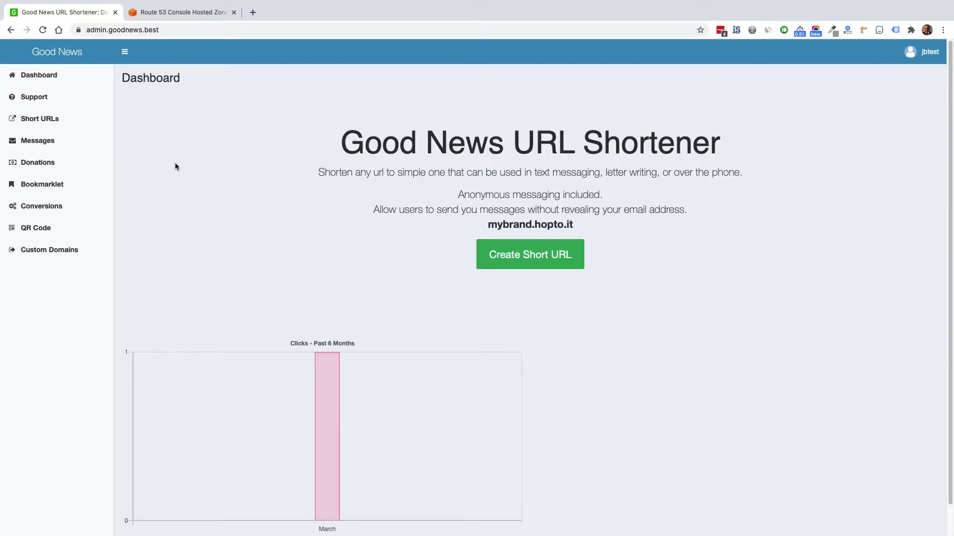
# Open the details of the timetheory short URL, test its mybrand.hopto.it link, and highlight the domain part of the address.
pyautogui.click(45, 254)
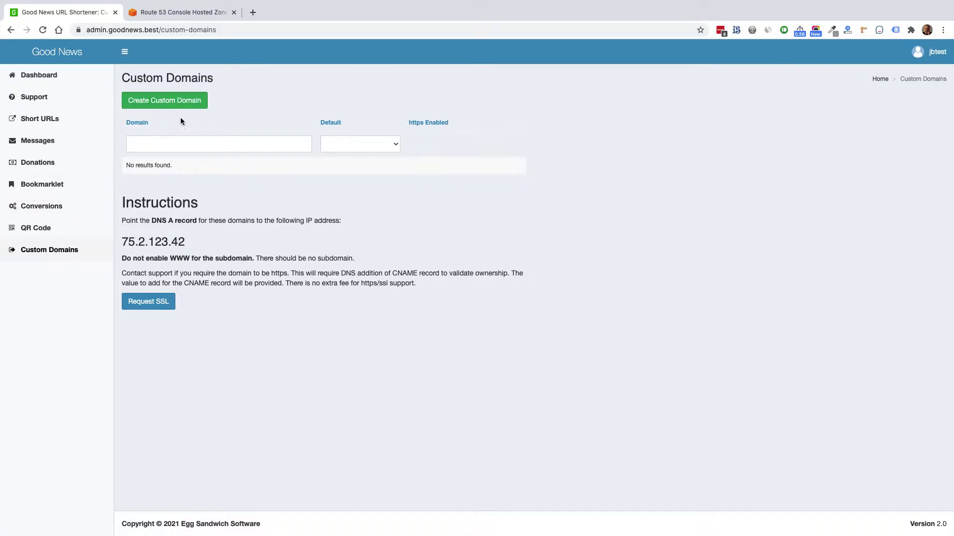
pyautogui.click(55, 126)
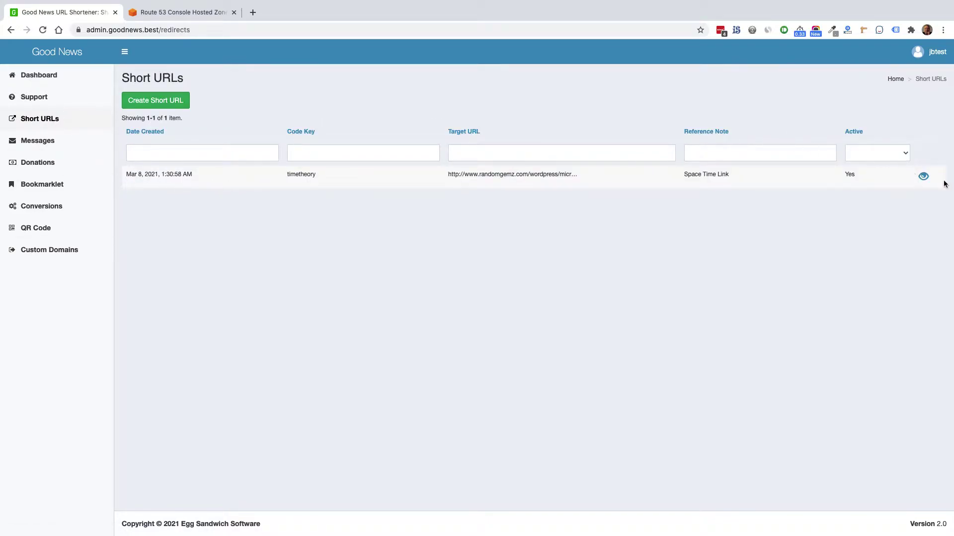
pyautogui.click(926, 180)
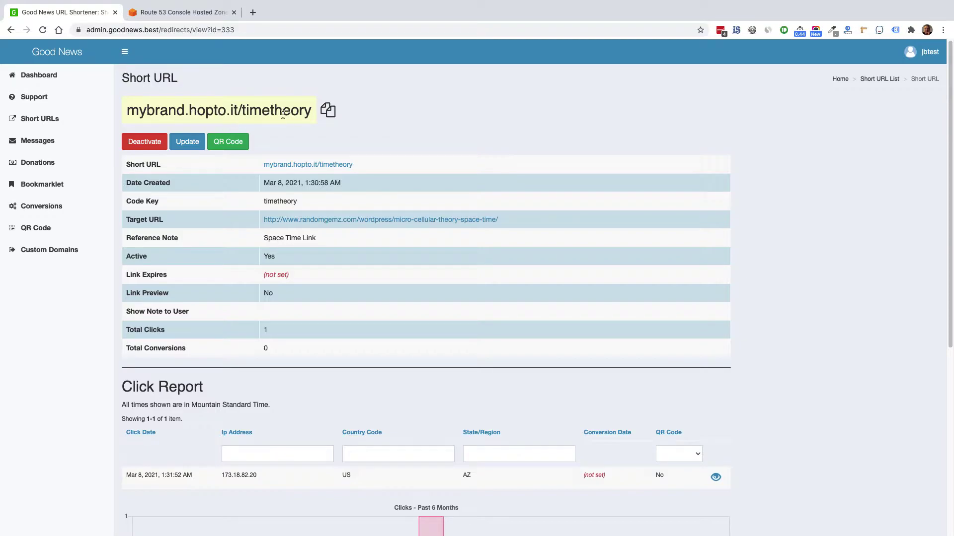
pyautogui.click(299, 166)
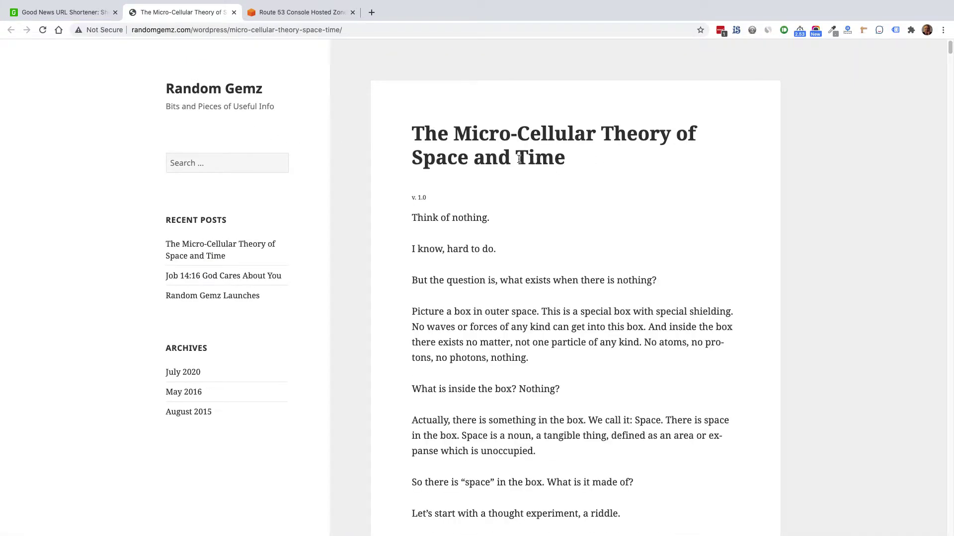
pyautogui.click(83, 12)
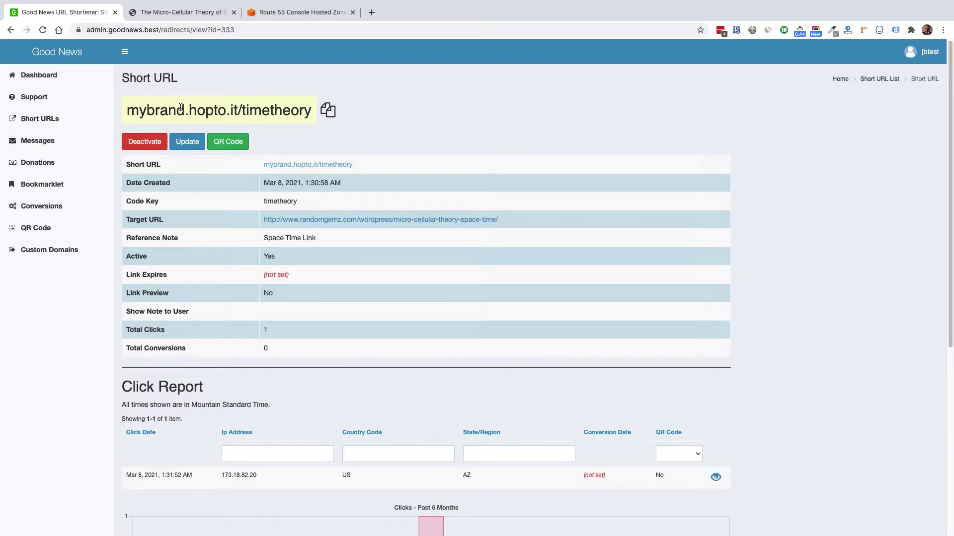
pyautogui.moveTo(126, 110); pyautogui.dragTo(238, 108)
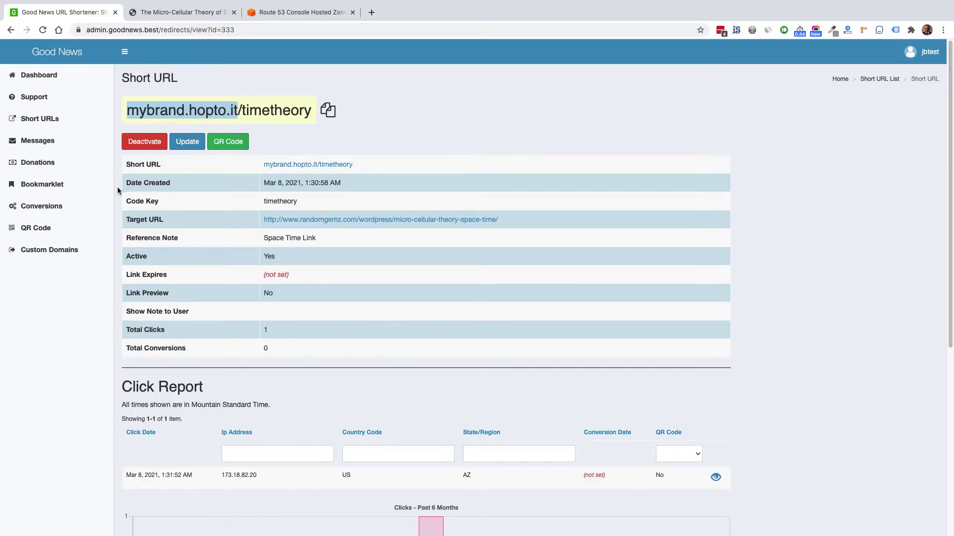
# Create and save a custom domain named new.vg in the URL shortener.
pyautogui.click(51, 255)
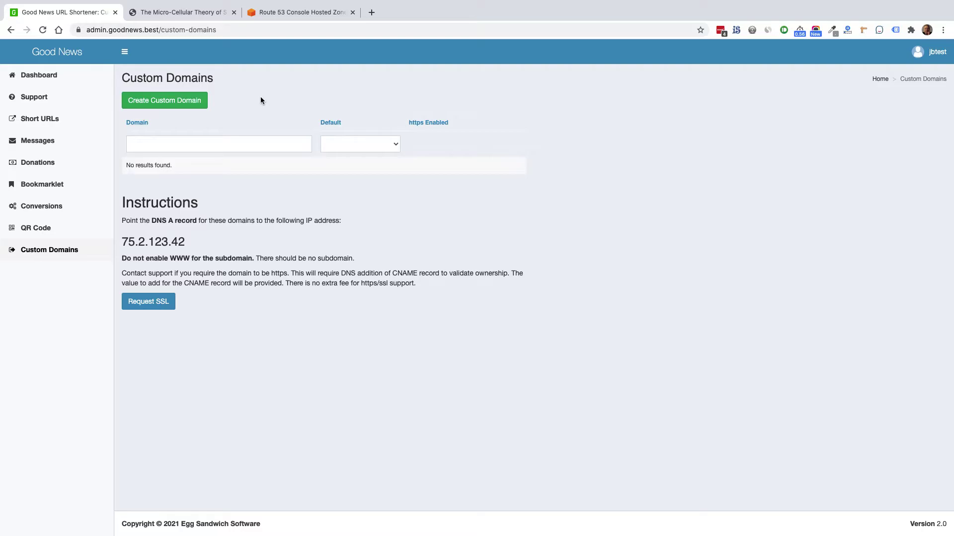
pyautogui.click(301, 15)
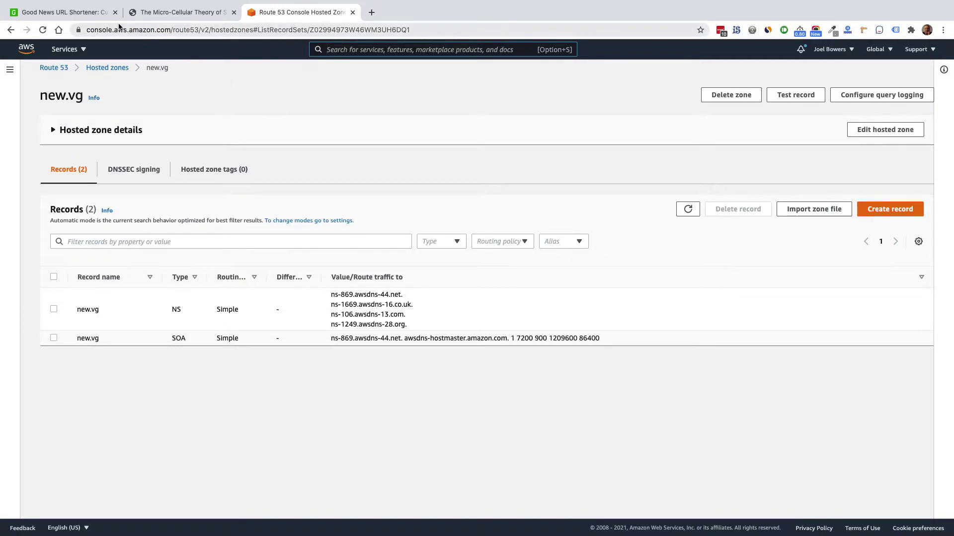
pyautogui.click(90, 14)
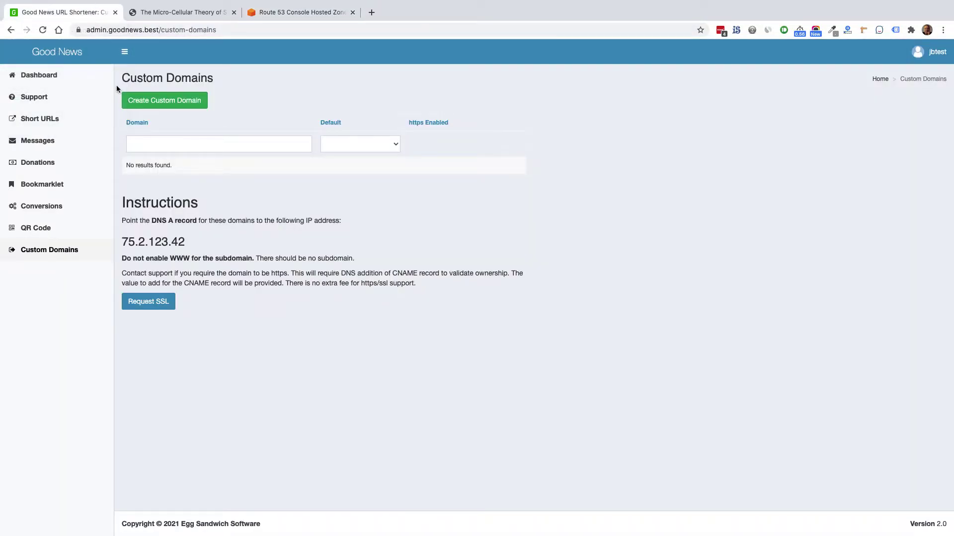
pyautogui.click(173, 107)
pyautogui.click(198, 114)
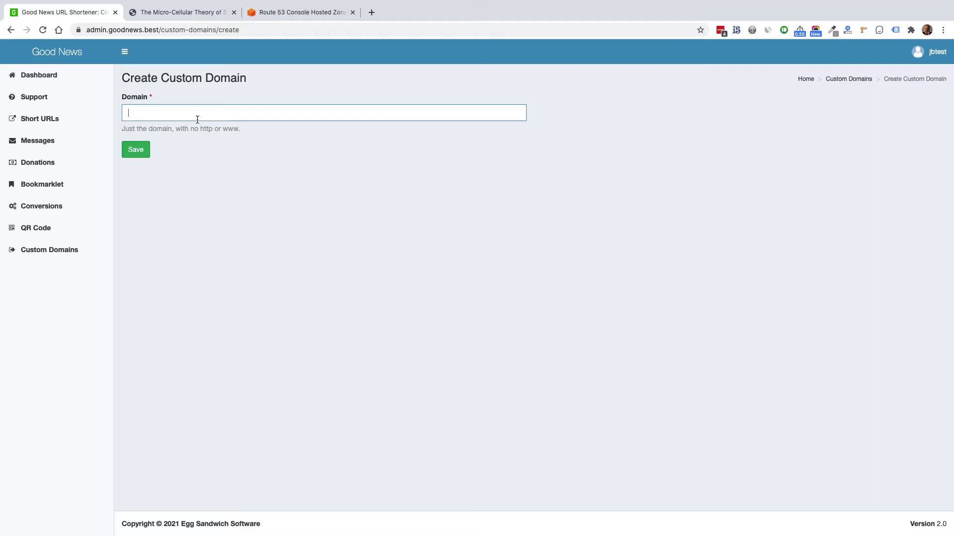
pyautogui.write('new.vg')
pyautogui.click(144, 151)
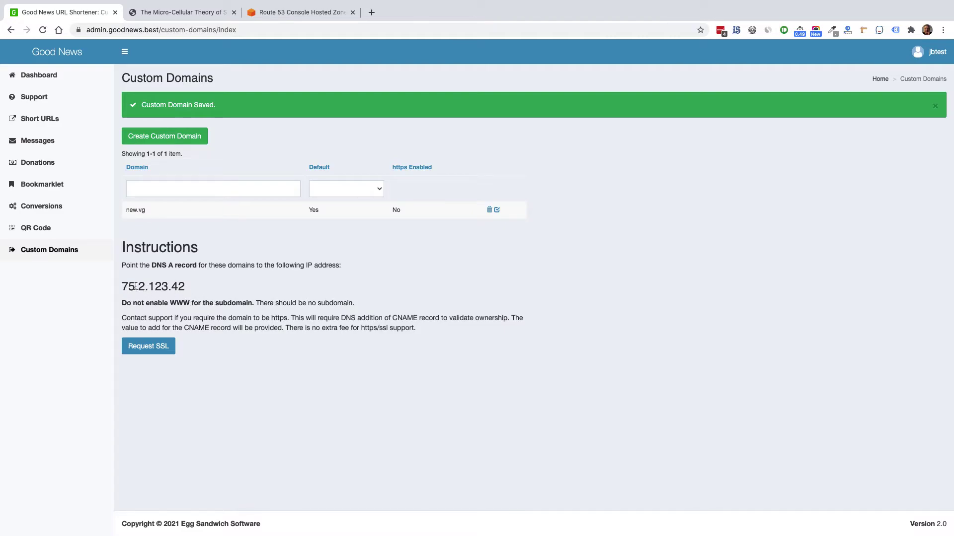
# Copy the DNS A record IP address 75.2.123.42 from the instructions, close the article page, and switch to the Route 53 console.
pyautogui.moveTo(125, 285); pyautogui.dragTo(183, 282)
pyautogui.press('super+c')
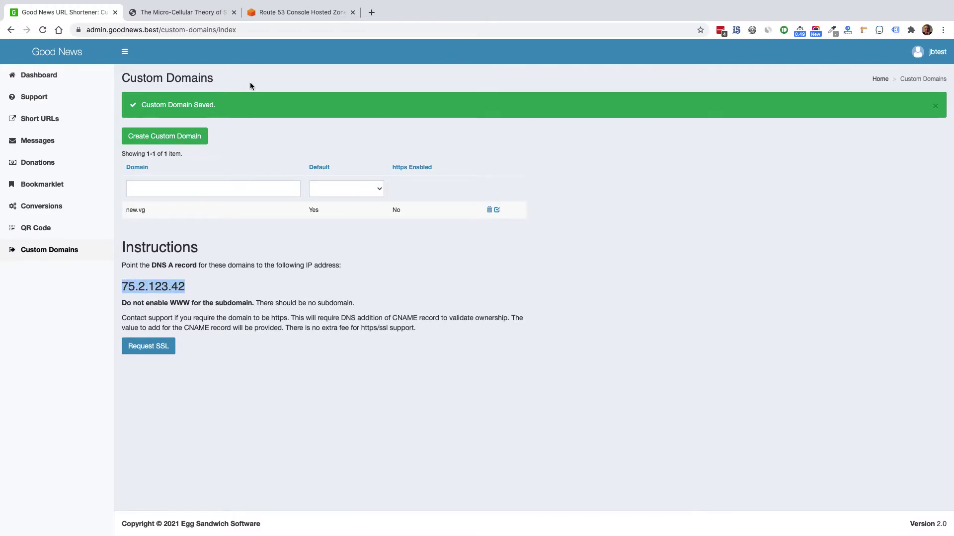
pyautogui.click(234, 12)
pyautogui.click(224, 15)
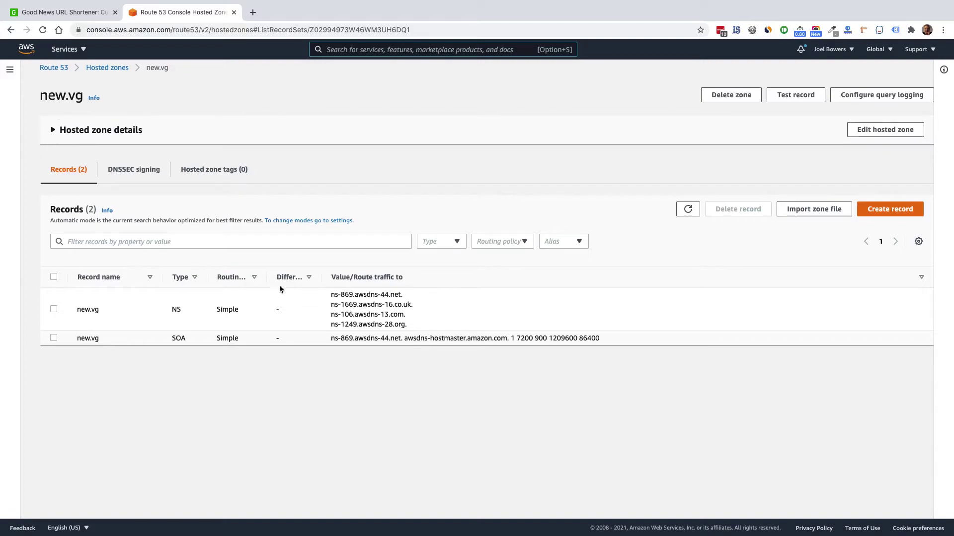
# Create an A record for the root of new.vg with the copied value 75.2.123.42, leaving the record name blank.
pyautogui.click(902, 212)
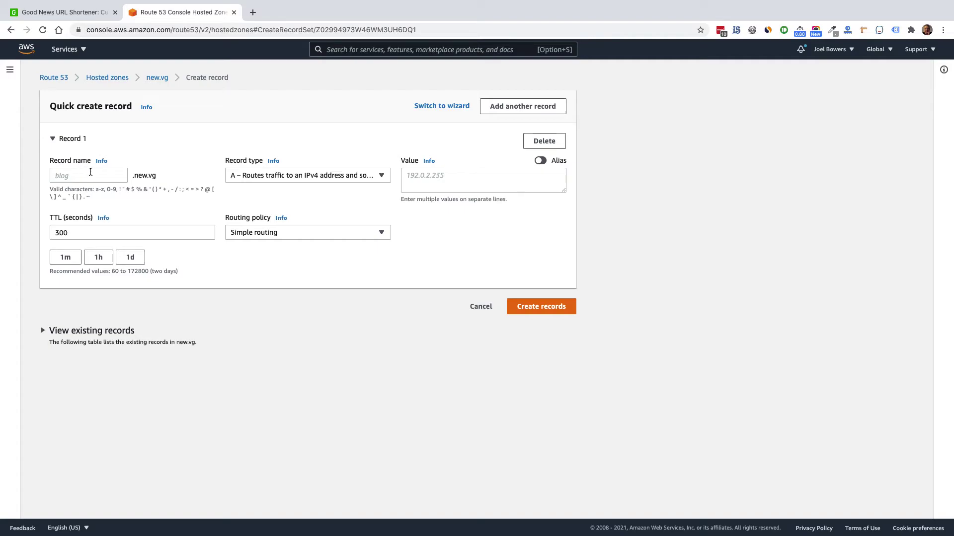
pyautogui.click(75, 175)
pyautogui.click(236, 178)
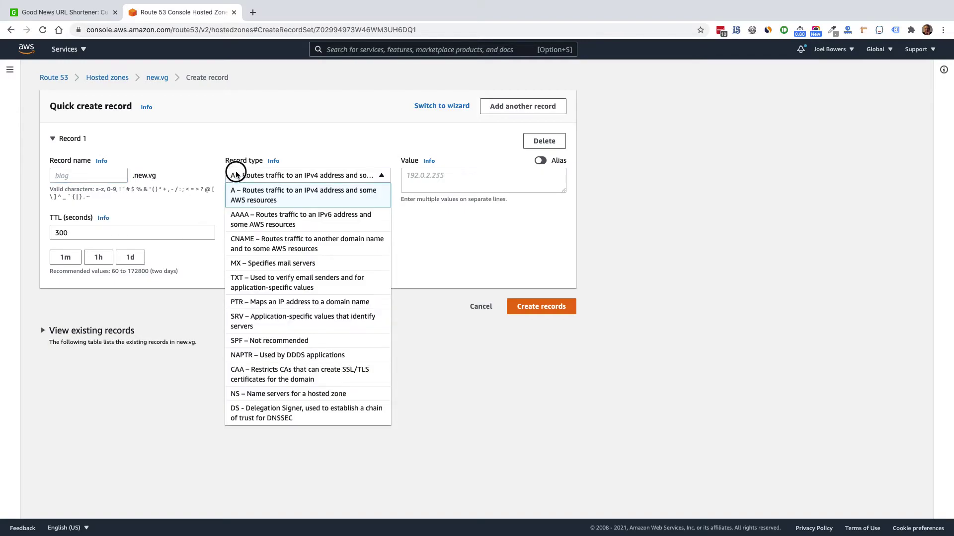
pyautogui.click(235, 178)
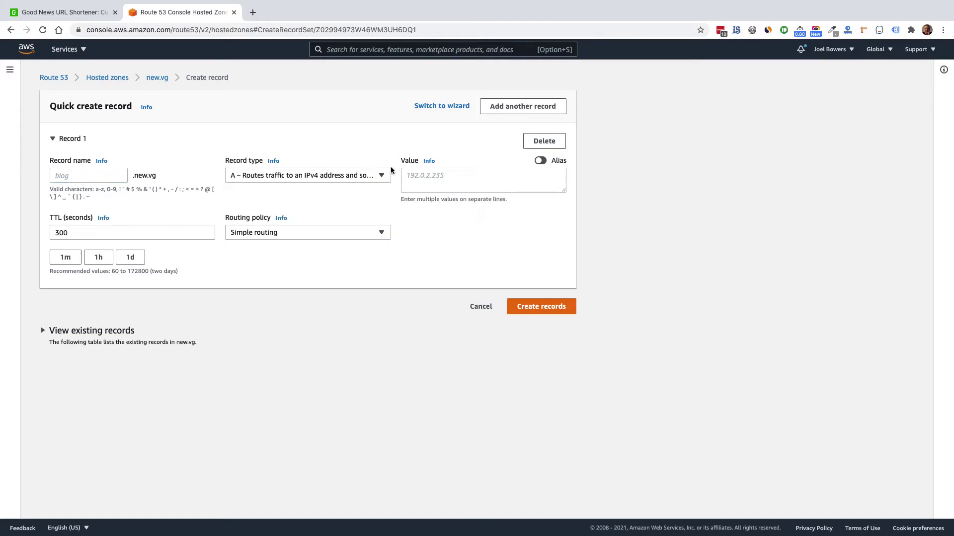
pyautogui.click(425, 173)
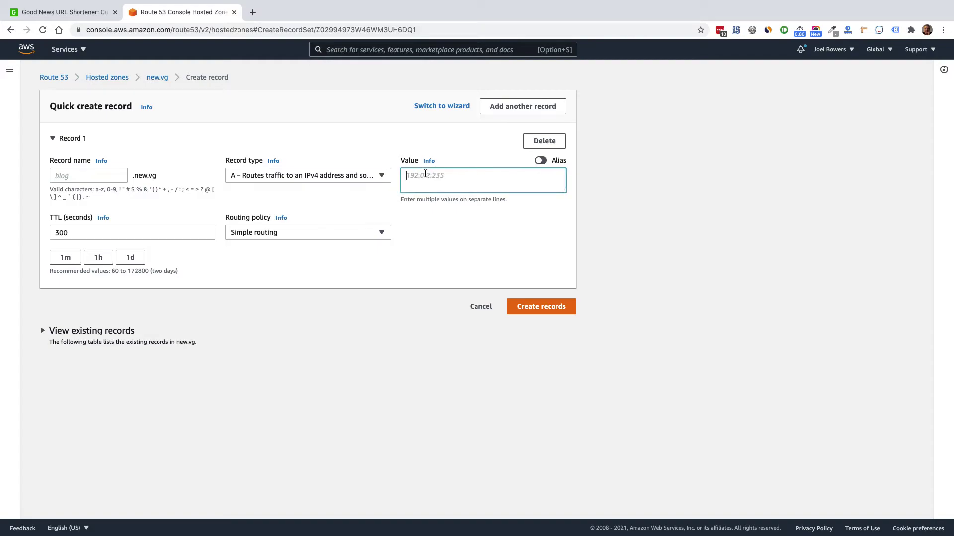
pyautogui.press('super+v')
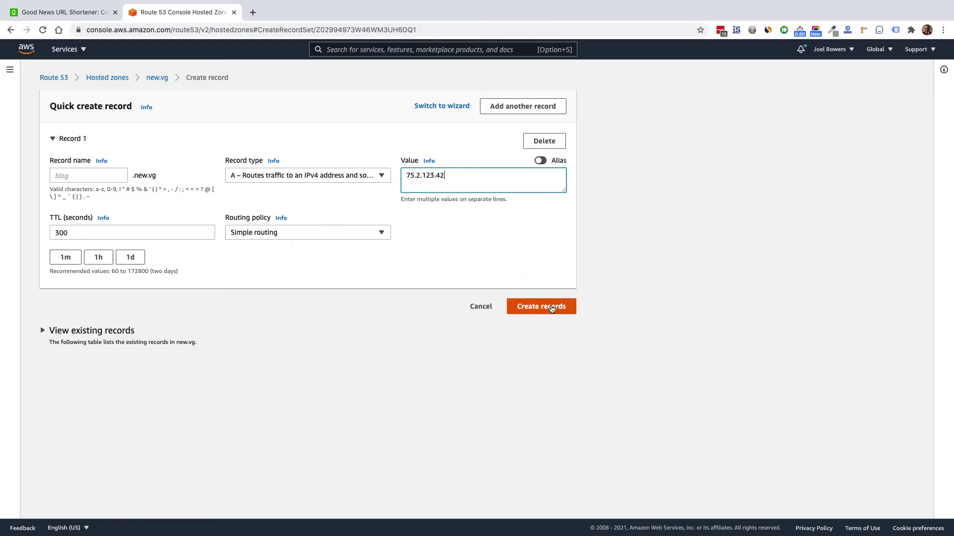
pyautogui.click(551, 307)
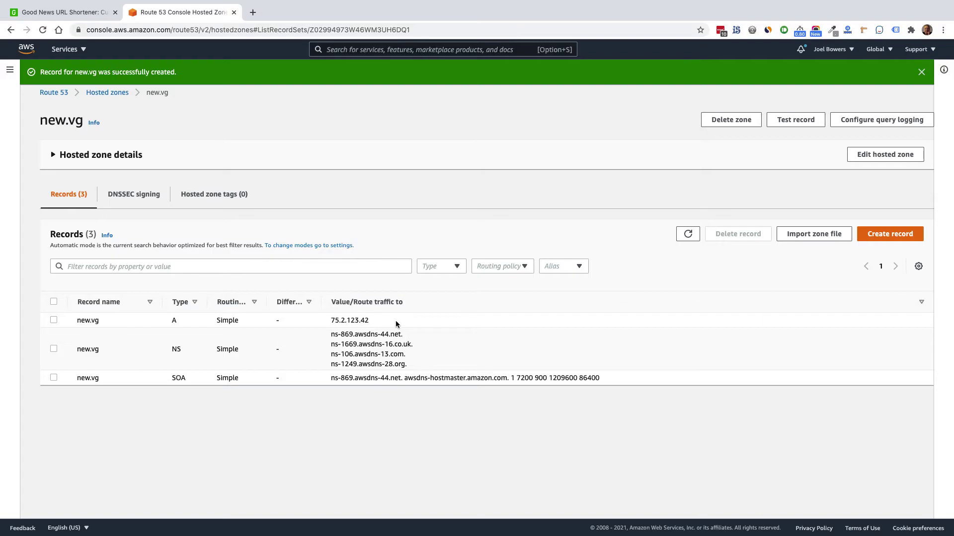
# Return to the Good News admin site, open the timetheory short URL's details, and copy its new.vg/timetheory link.
pyautogui.click(95, 13)
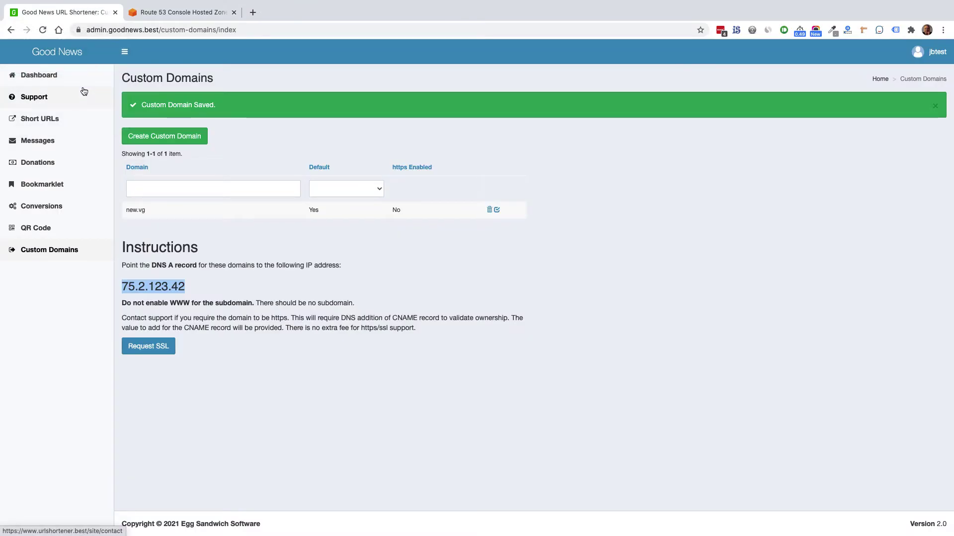
pyautogui.click(47, 123)
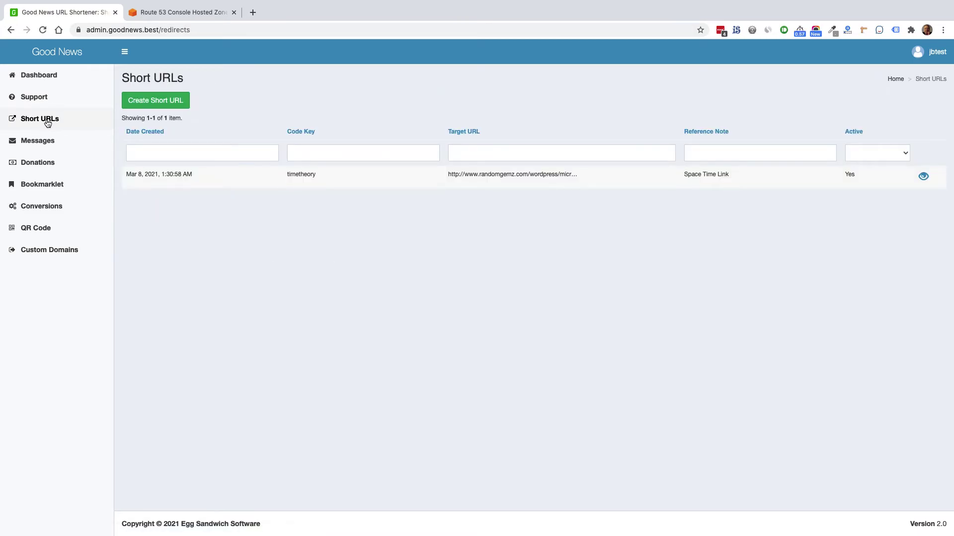
pyautogui.click(922, 177)
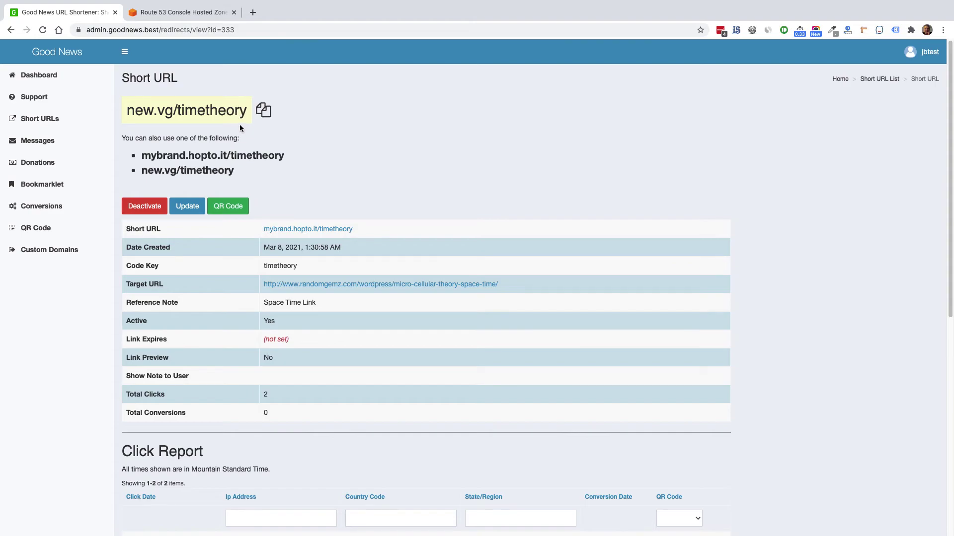
pyautogui.click(264, 112)
pyautogui.click(253, 12)
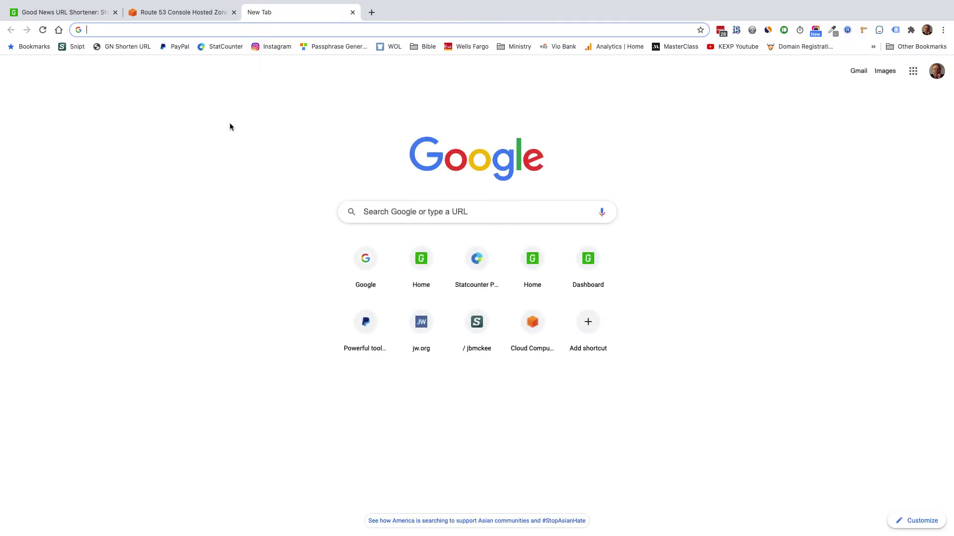
pyautogui.press('super+v')
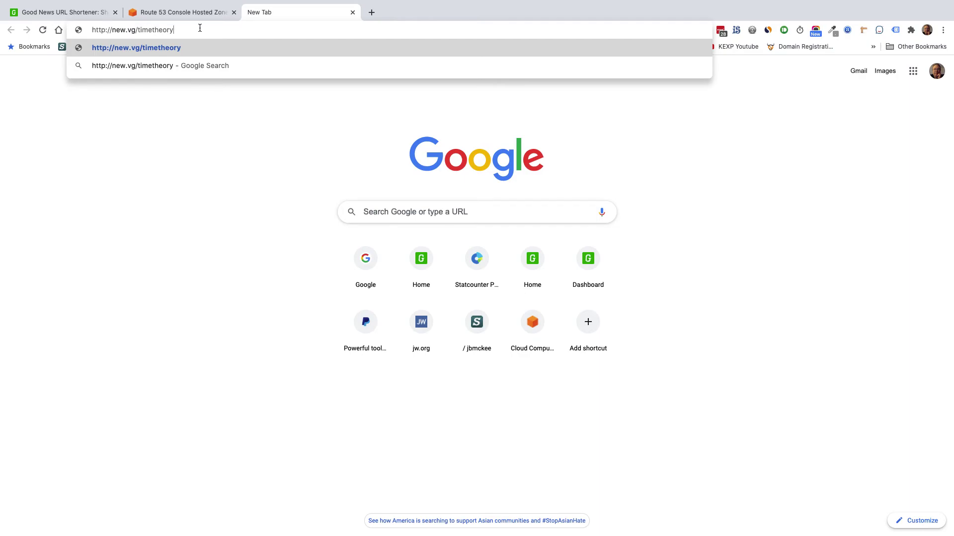
pyautogui.press('Return')
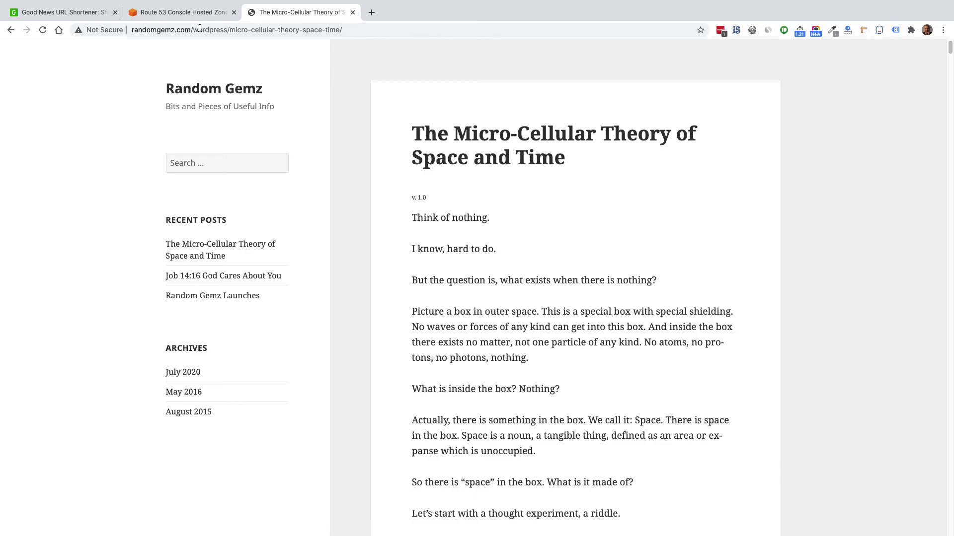
pyautogui.click(85, 14)
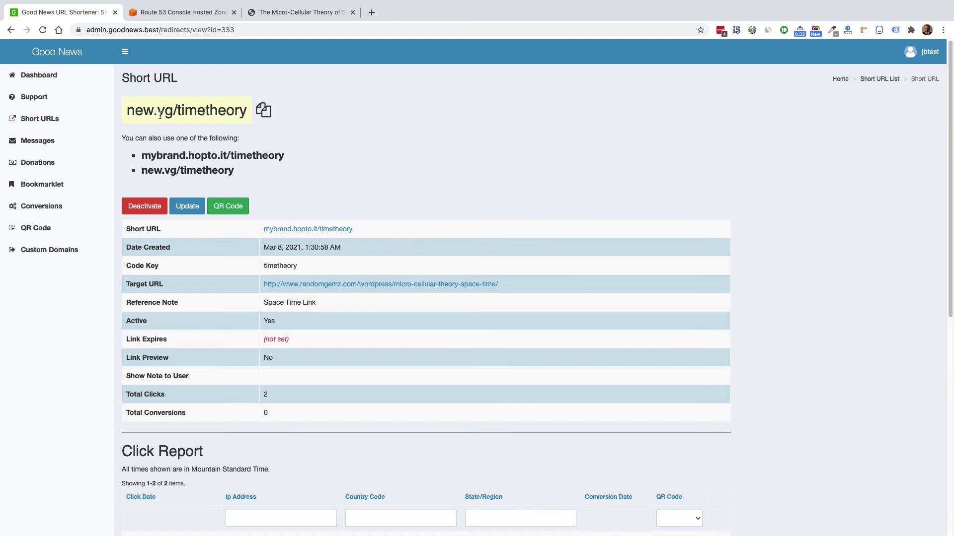